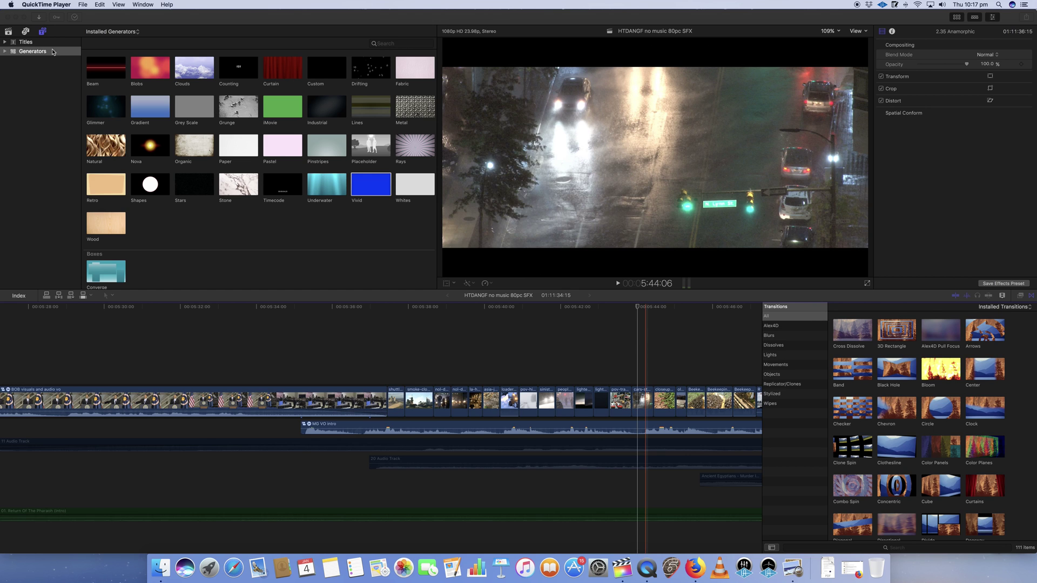
# - Switch from QuickTime Player back to Final Cut Pro, with the playhead at 5:38:03
pyautogui.click(82, 5)
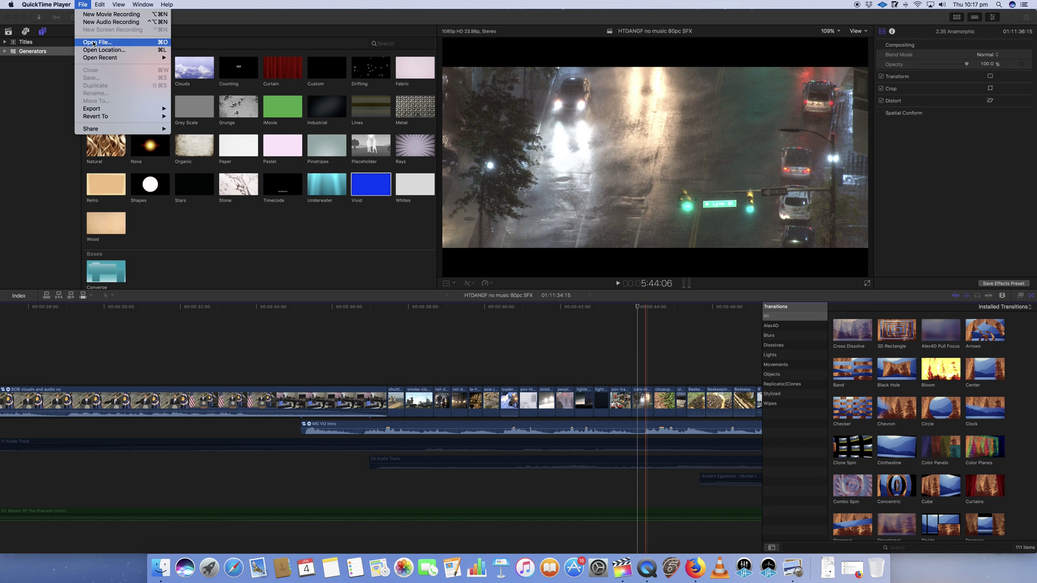
pyautogui.click(210, 335)
pyautogui.click(210, 336)
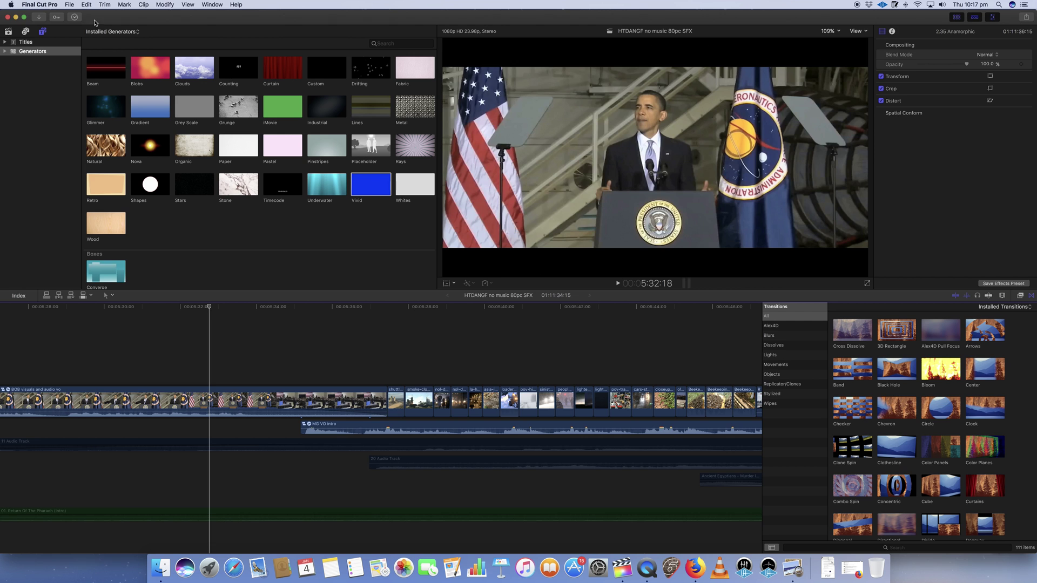
pyautogui.click(424, 348)
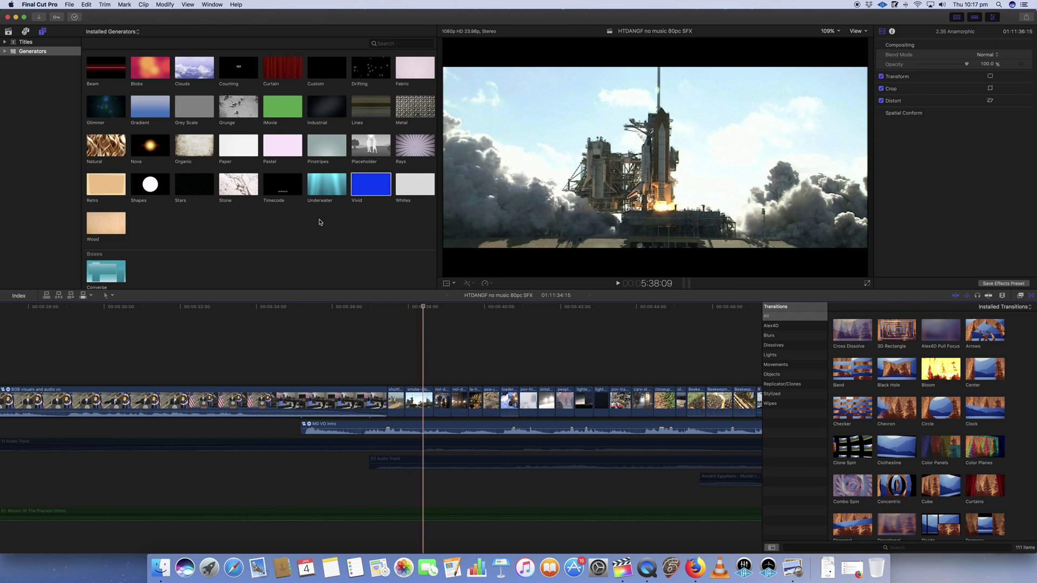
pyautogui.click(68, 5)
pyautogui.moveTo(188, 86)
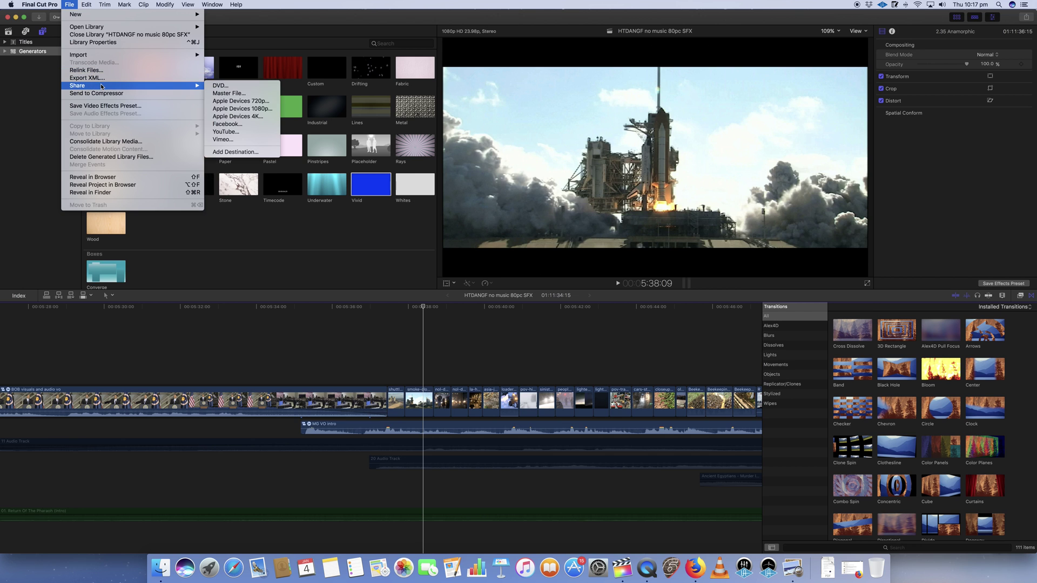
pyautogui.click(232, 94)
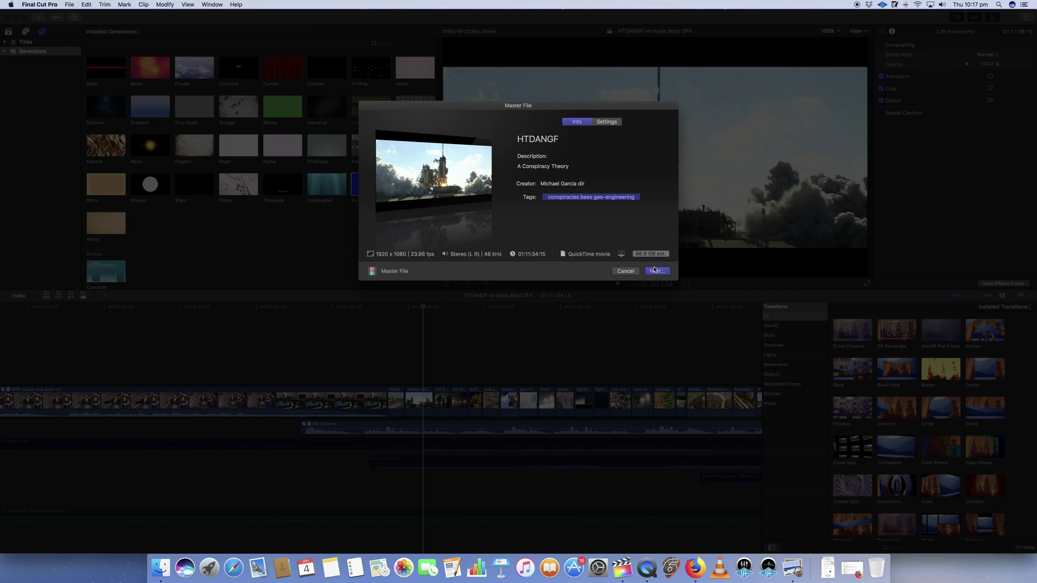
pyautogui.click(626, 271)
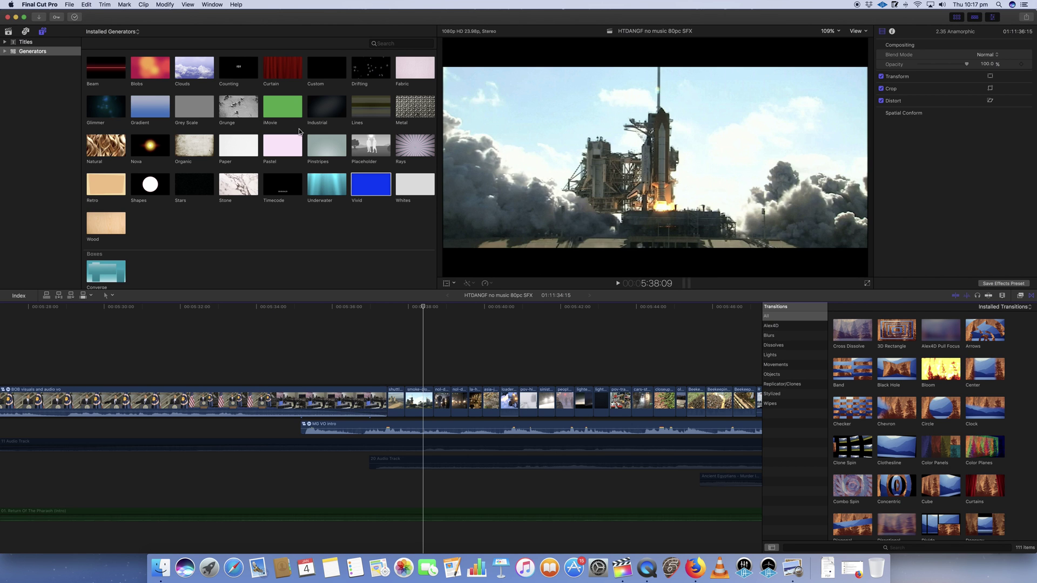
# - Share the project as a Master File and continue to the save panel
pyautogui.click(70, 5)
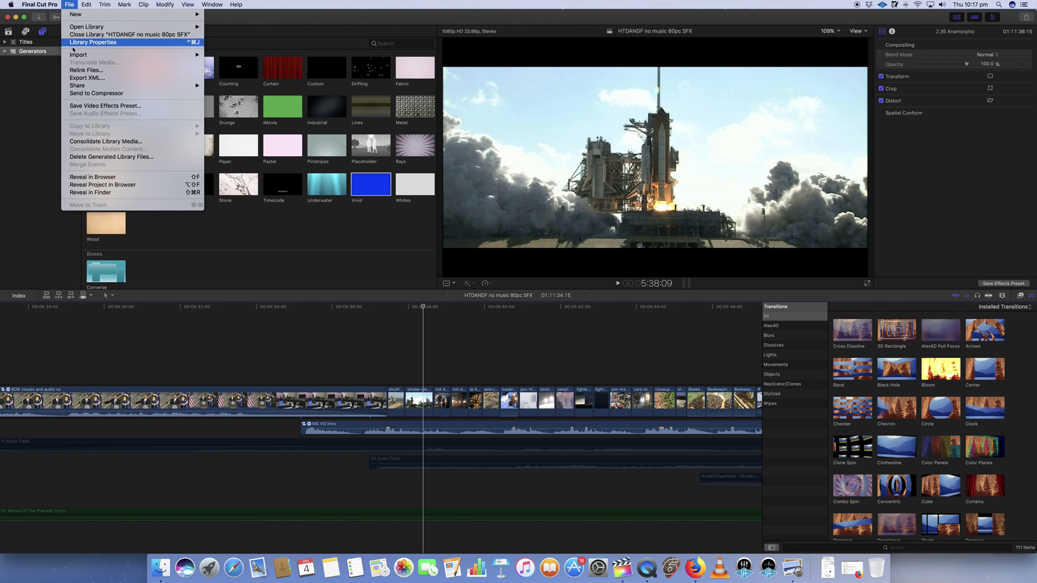
pyautogui.moveTo(197, 85)
pyautogui.click(225, 95)
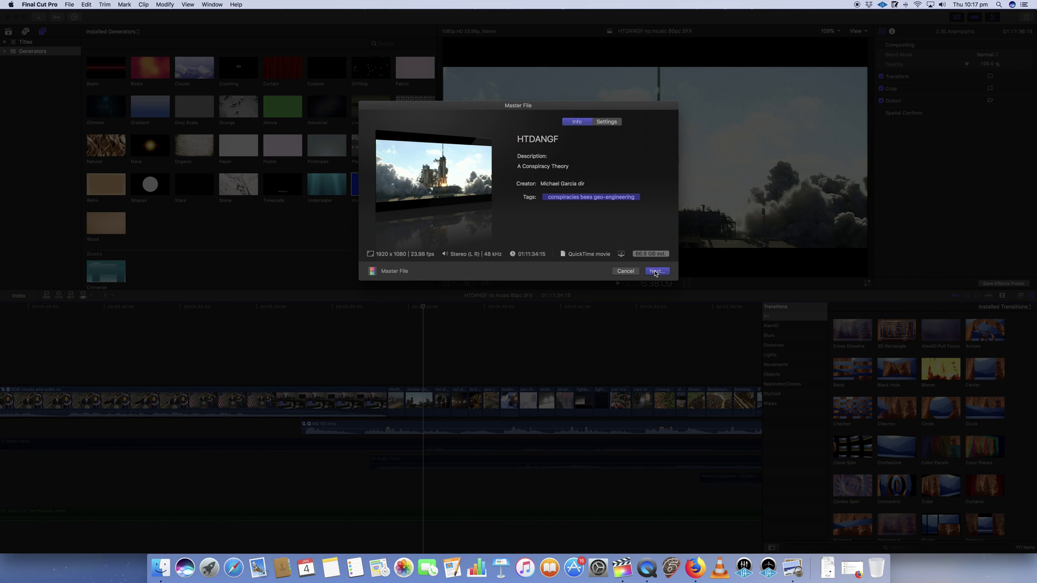
pyautogui.click(655, 272)
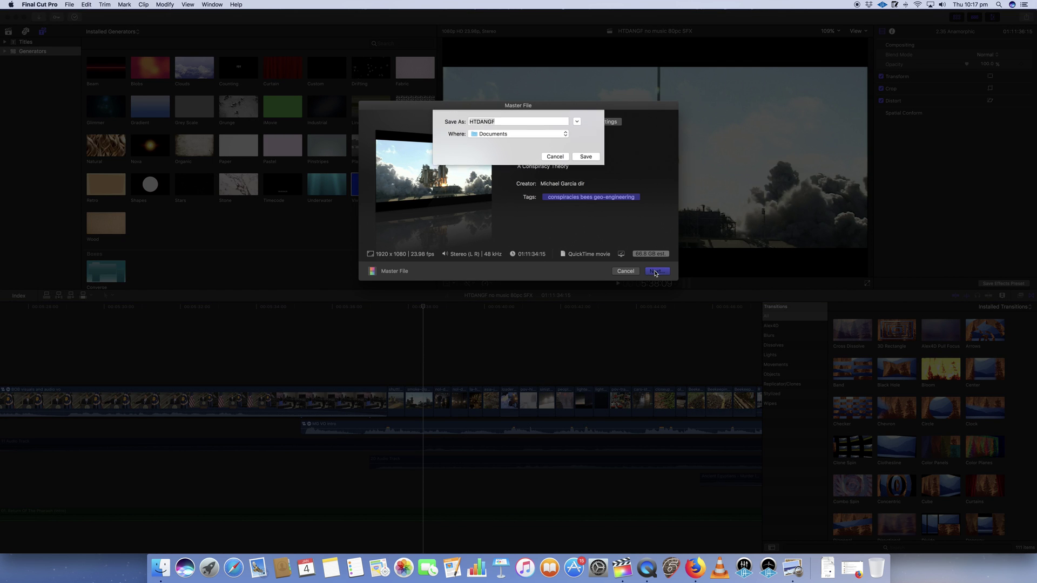
# - Name the export 'HTDANGF error 10008' and save it into Documents
pyautogui.press('Right')
pyautogui.write('error')
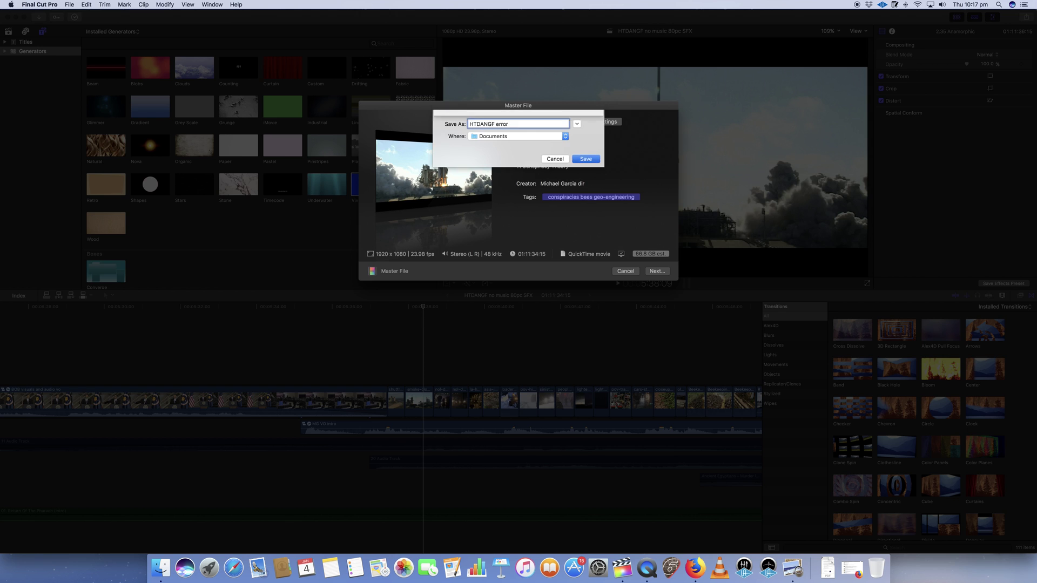
pyautogui.press('Return')
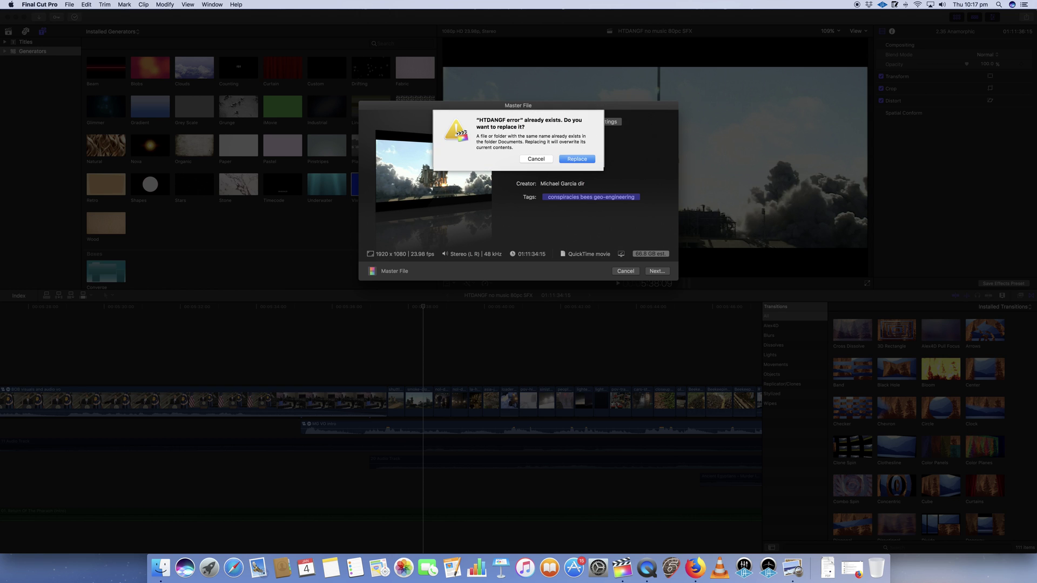
pyautogui.click(535, 159)
pyautogui.press('Right')
pyautogui.write('10008')
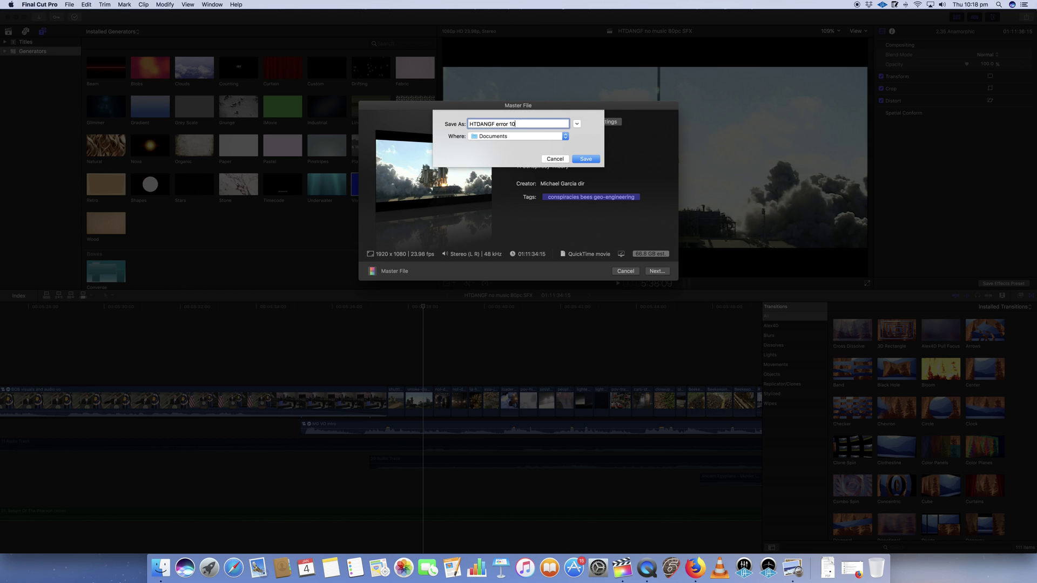
pyautogui.click(585, 160)
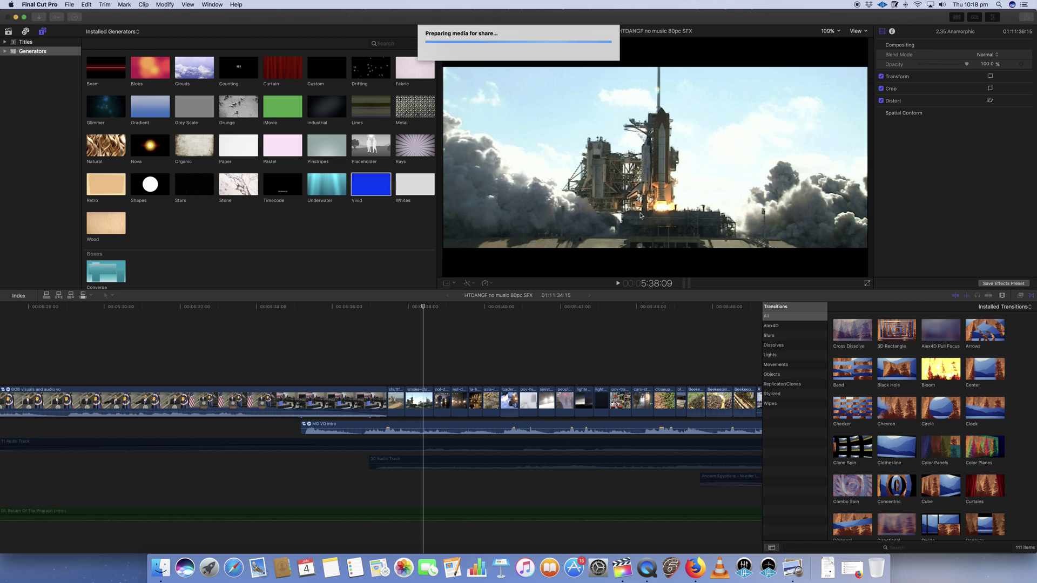
# - Open the Documents folder in Finder and preview the earlier HTDANGF error movie
pyautogui.click(829, 569)
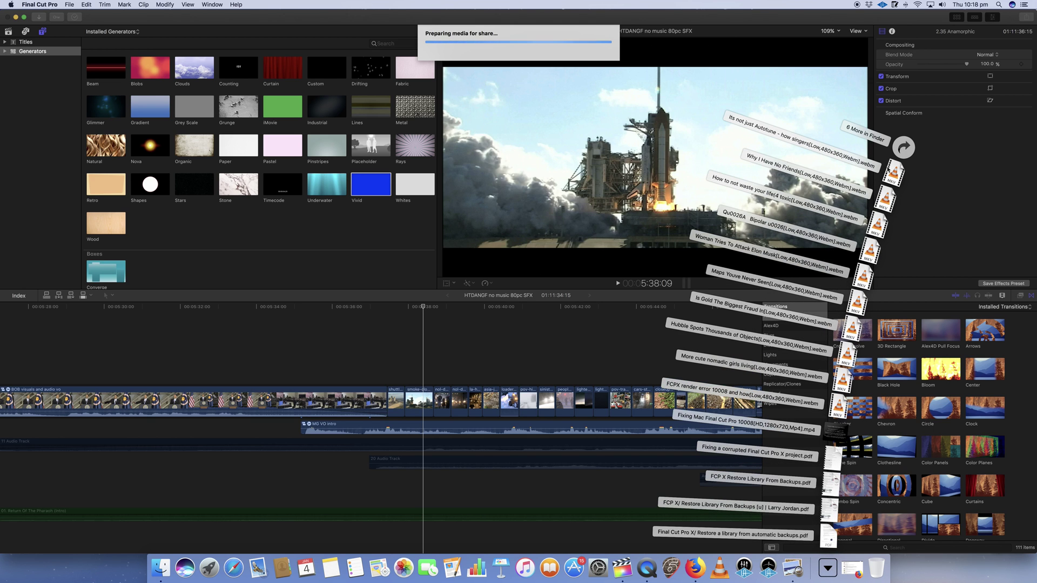
pyautogui.click(903, 149)
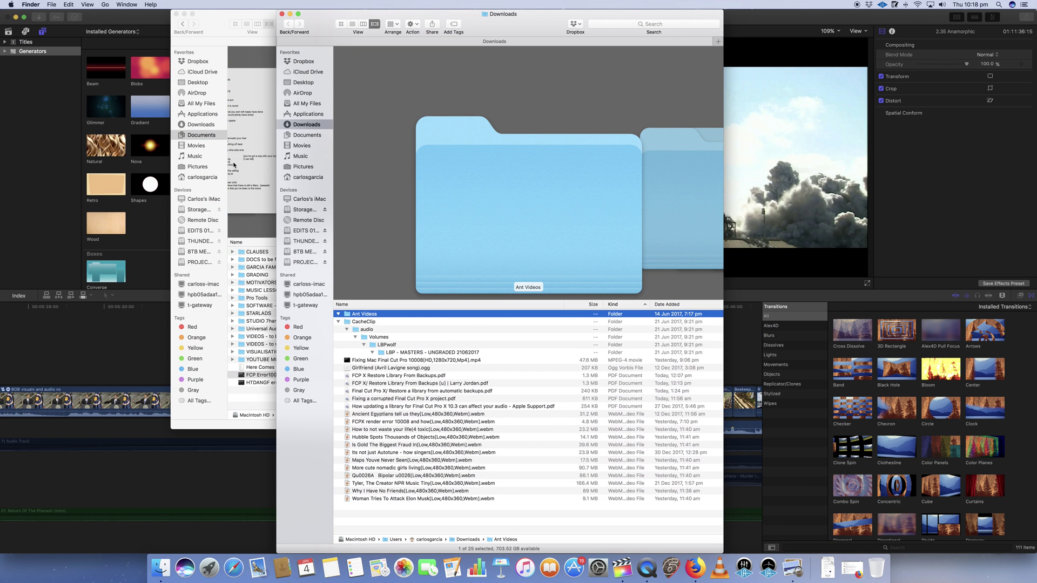
pyautogui.click(303, 137)
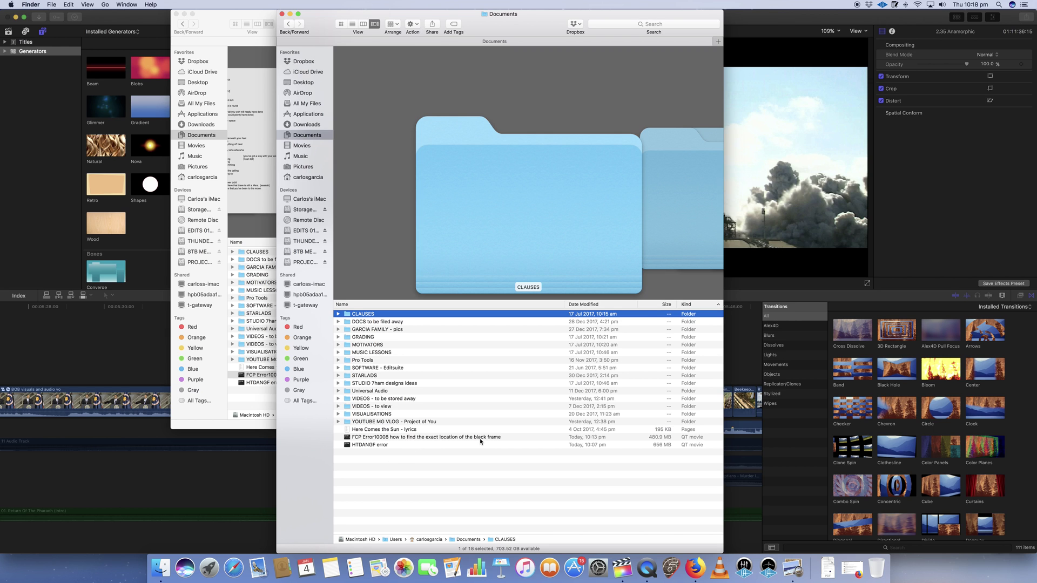
pyautogui.click(414, 446)
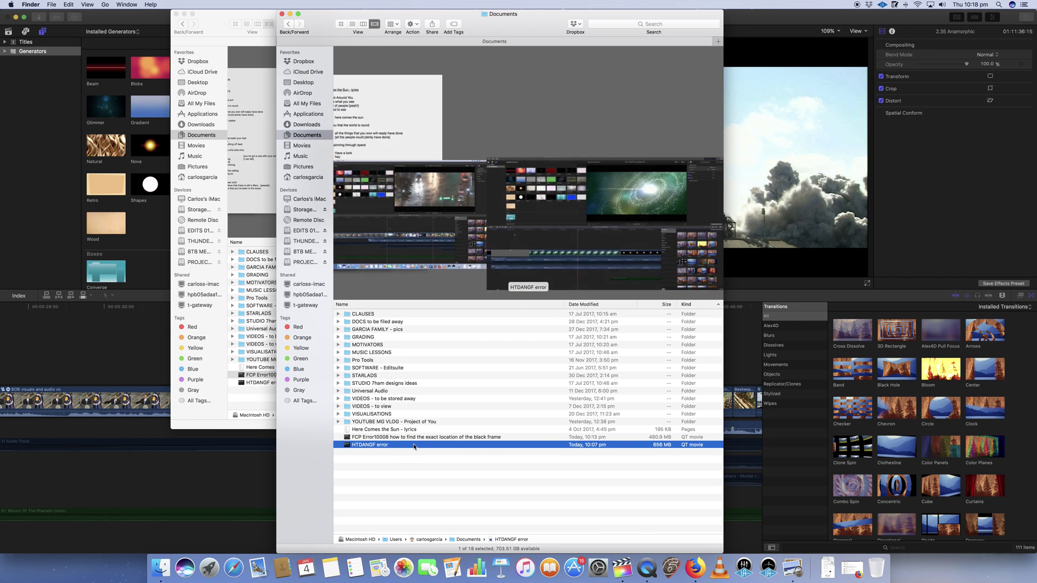
# - Select HTDANGF error 10008.mov in Documents to check its still zero-byte size
pyautogui.click(443, 453)
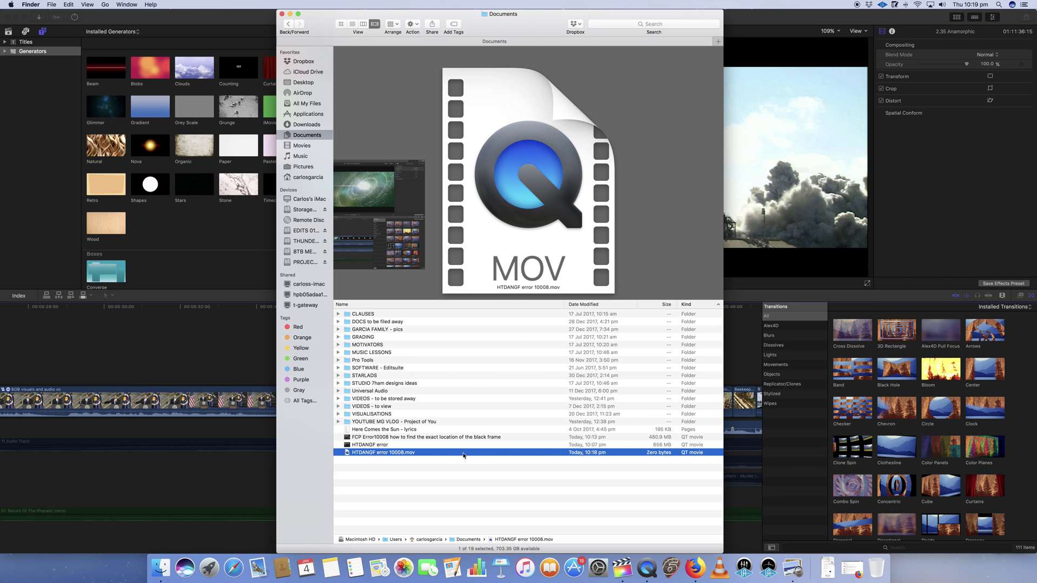
pyautogui.click(446, 448)
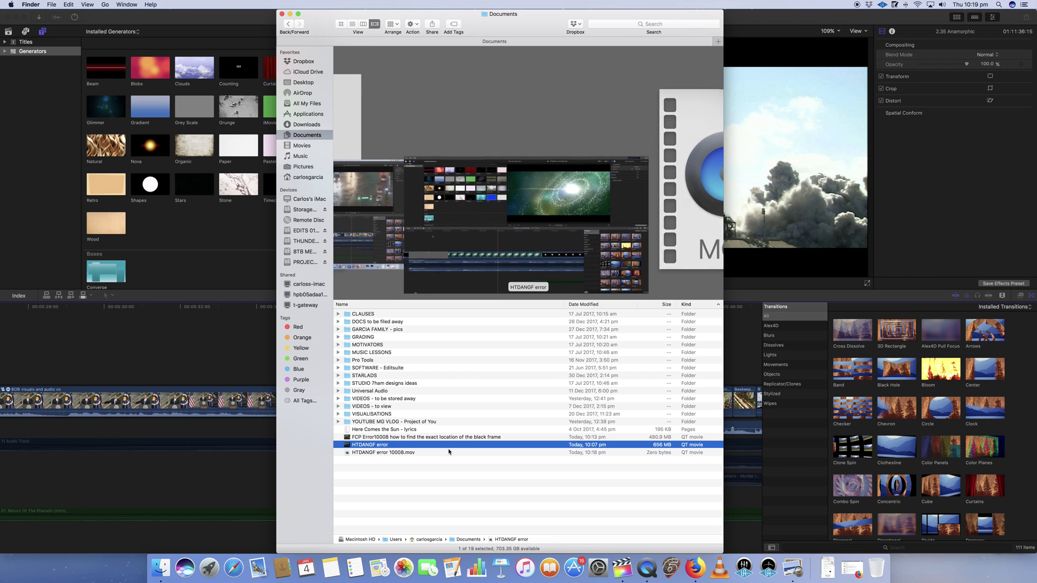
pyautogui.click(453, 453)
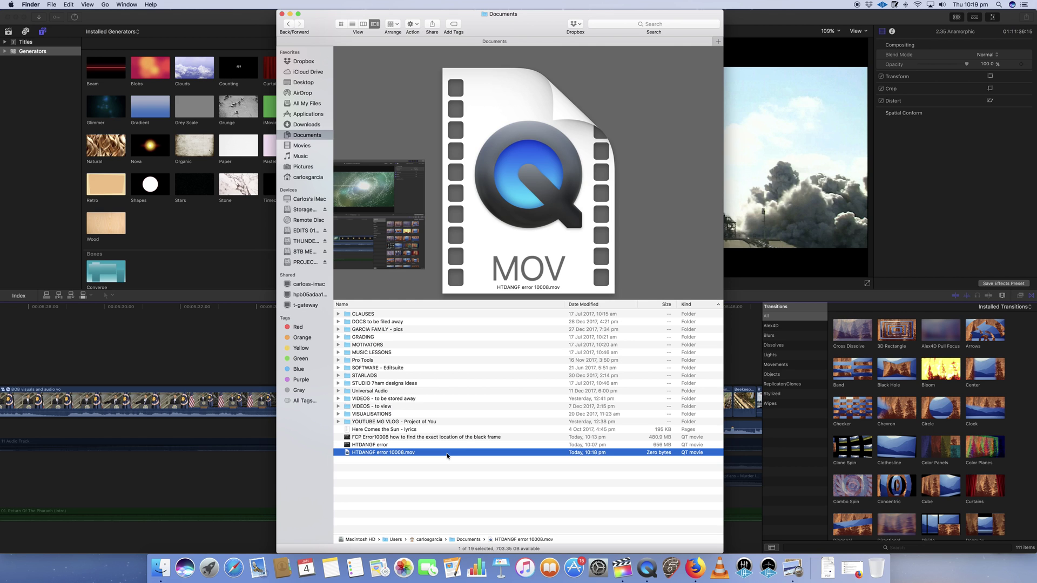
# - Play the 3.19 GB HTDANGF error 10008.mov in QuickTime, then close it and the larger Documents window
pyautogui.doubleClick(475, 452)
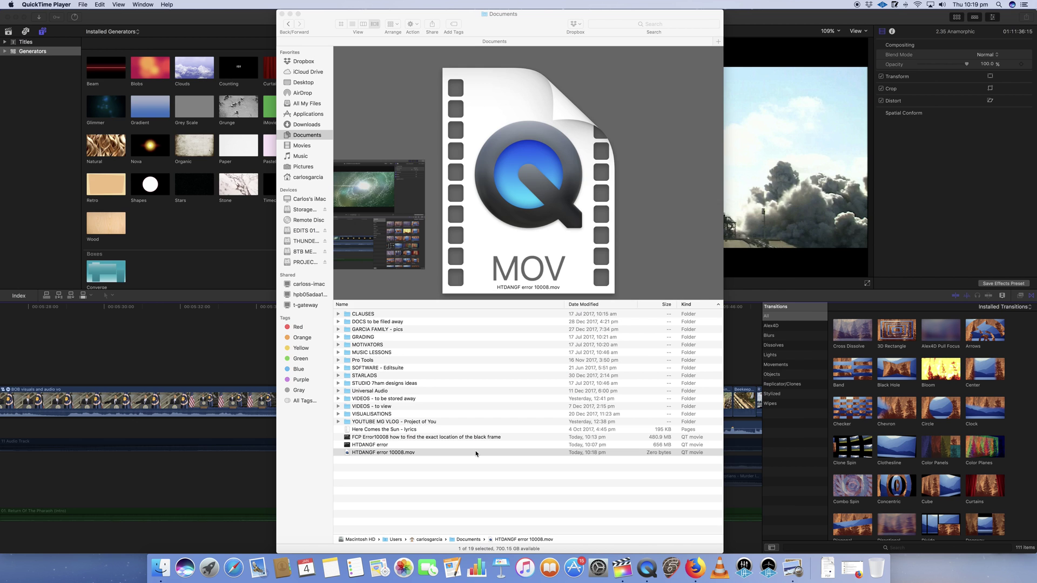
pyautogui.click(417, 424)
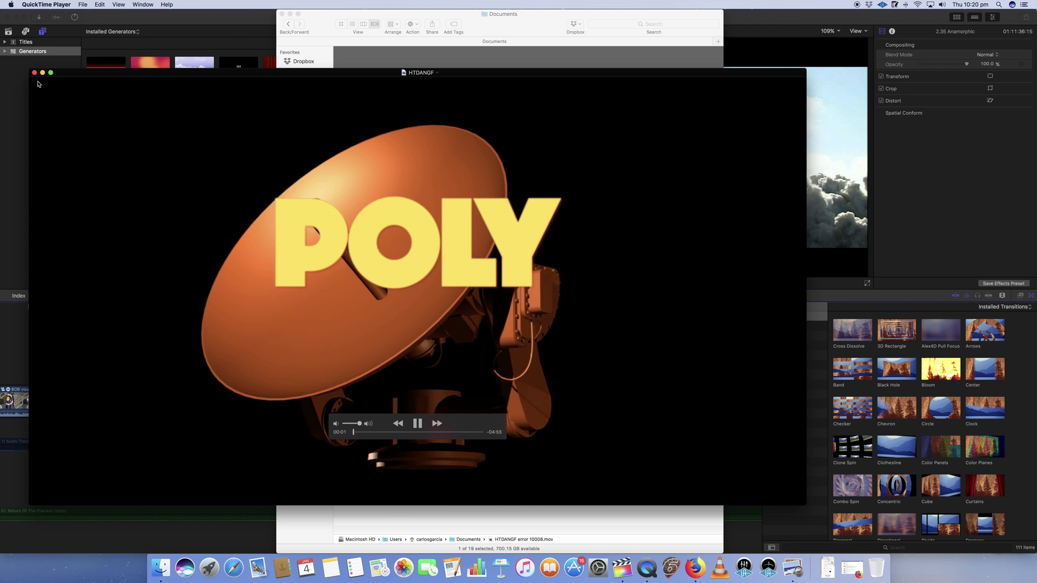
pyautogui.press('super+w')
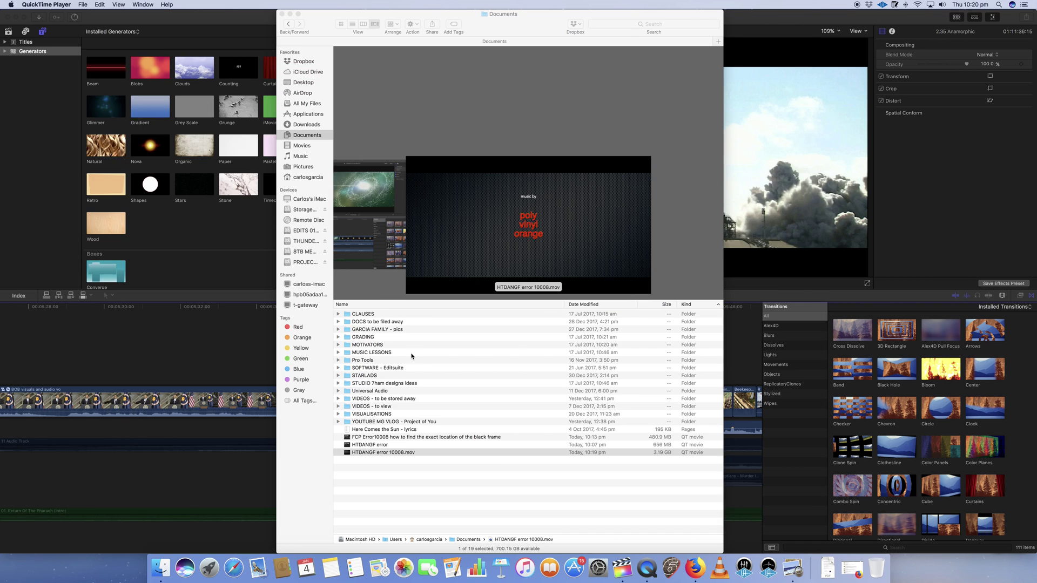
pyautogui.click(490, 452)
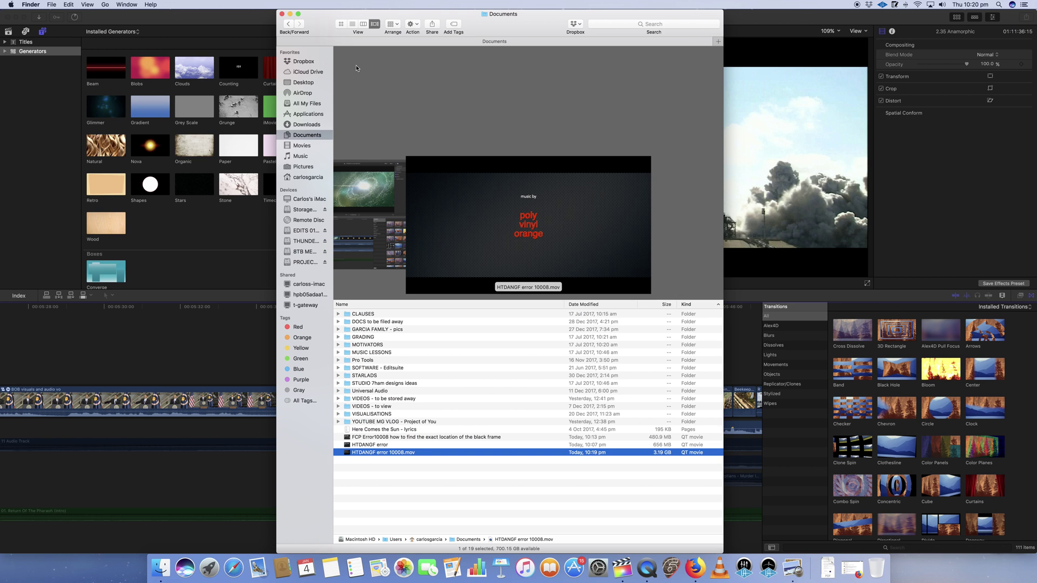
pyautogui.click(282, 15)
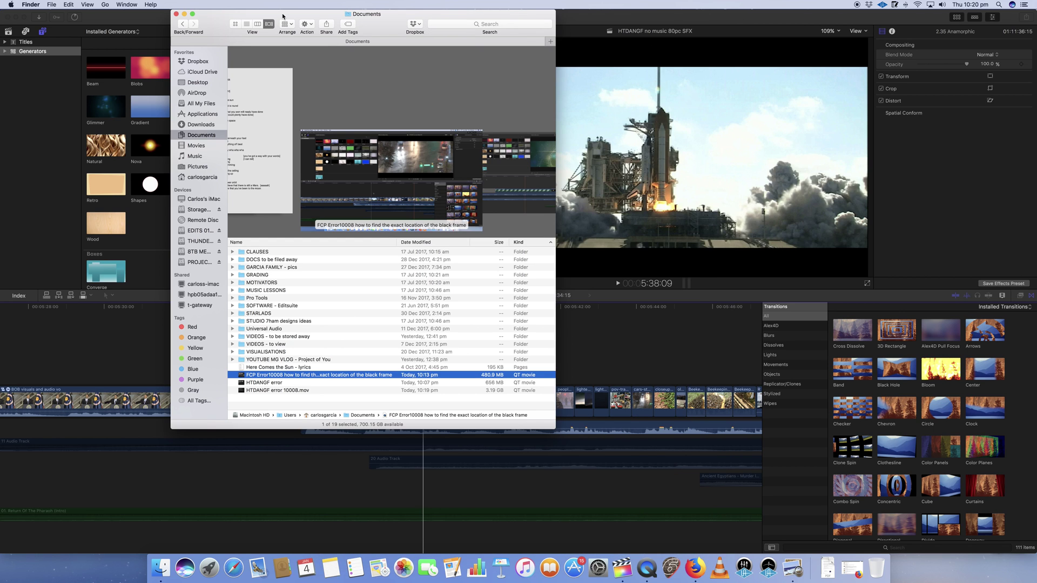
# - Minimize Finder, show the Error 10008 share-failure details, and screenshot the alert
pyautogui.click(184, 15)
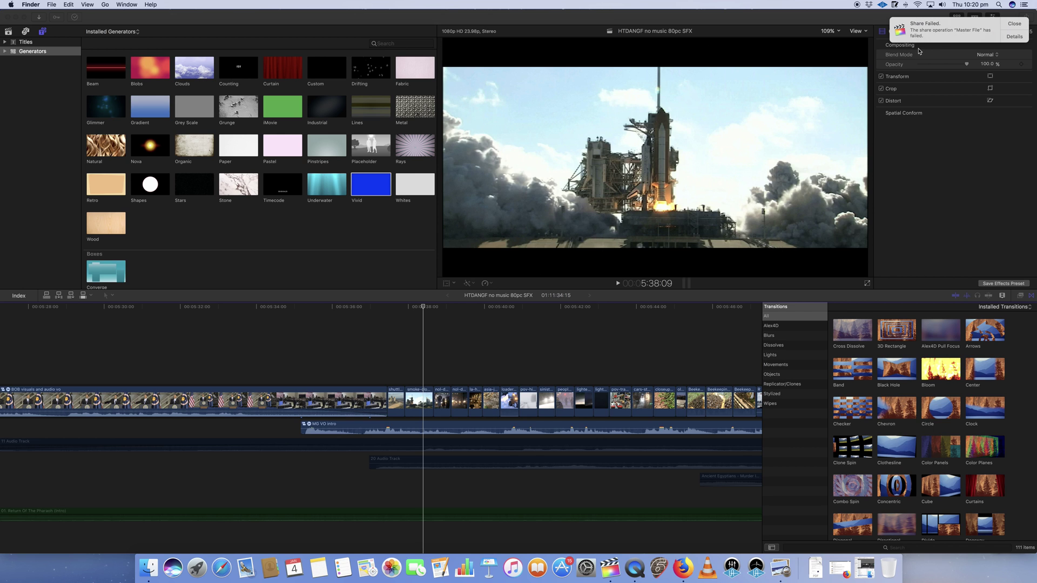
pyautogui.click(1011, 36)
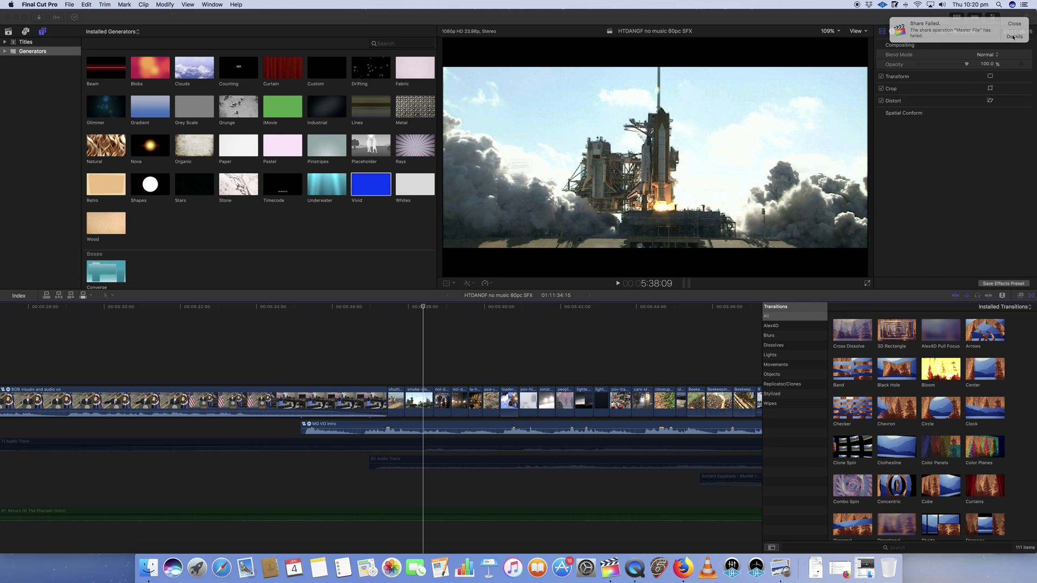
pyautogui.press('cmd+shift+4')
pyautogui.moveTo(435, 135); pyautogui.dragTo(599, 202)
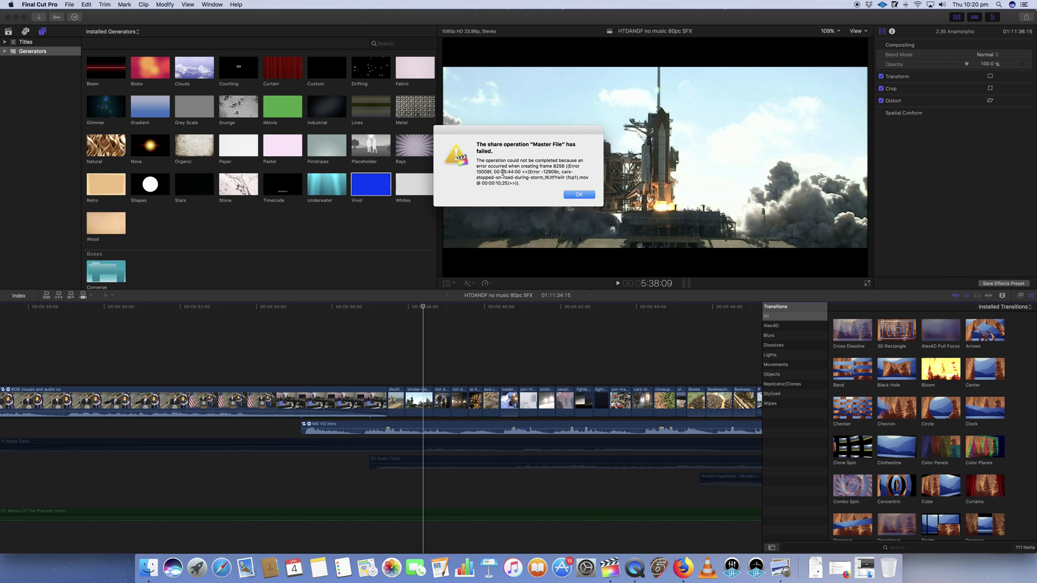
# - Dismiss the Master File share-failed error alert
pyautogui.click(576, 194)
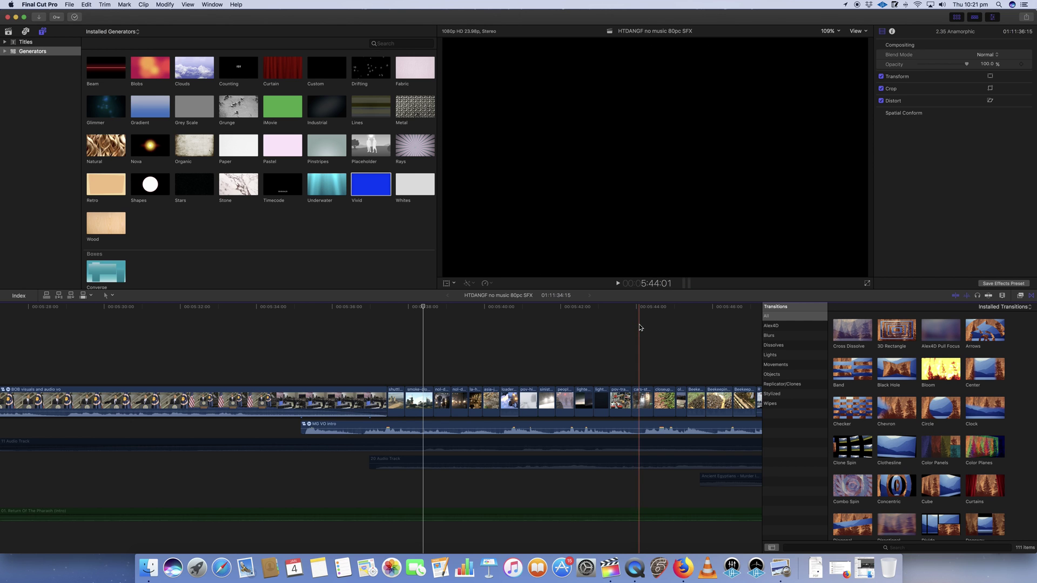
# - Move the playhead to 5:44:01, then quit QuickTime Player from the Dock to raise its save prompt
pyautogui.click(638, 327)
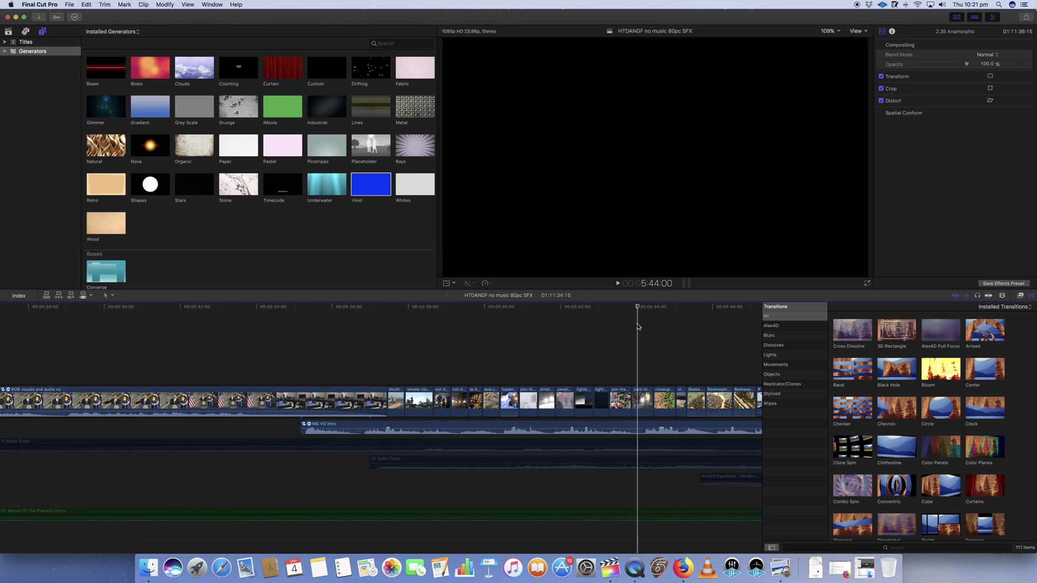
pyautogui.rightClick(637, 576)
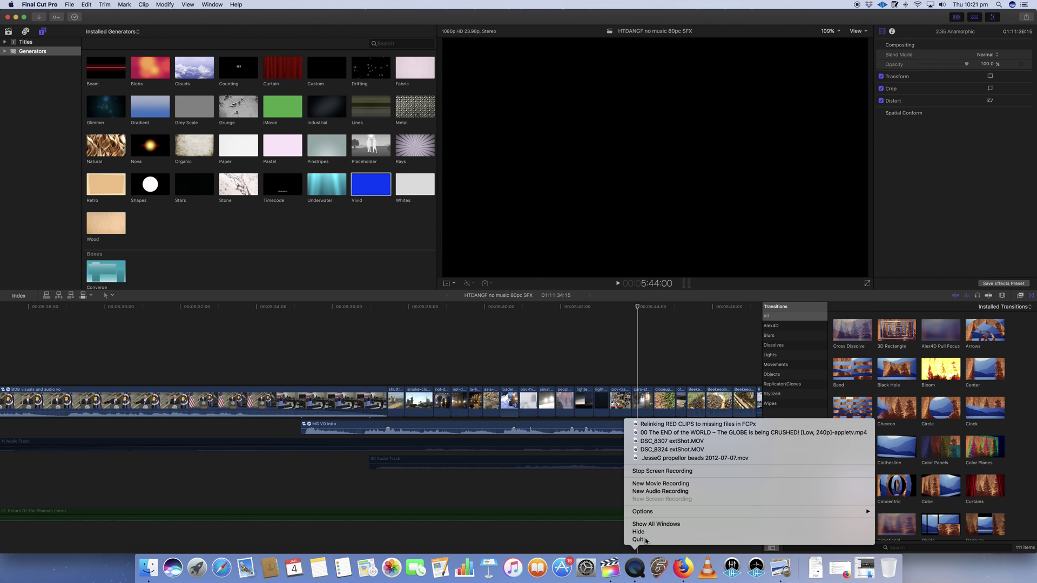
pyautogui.click(640, 538)
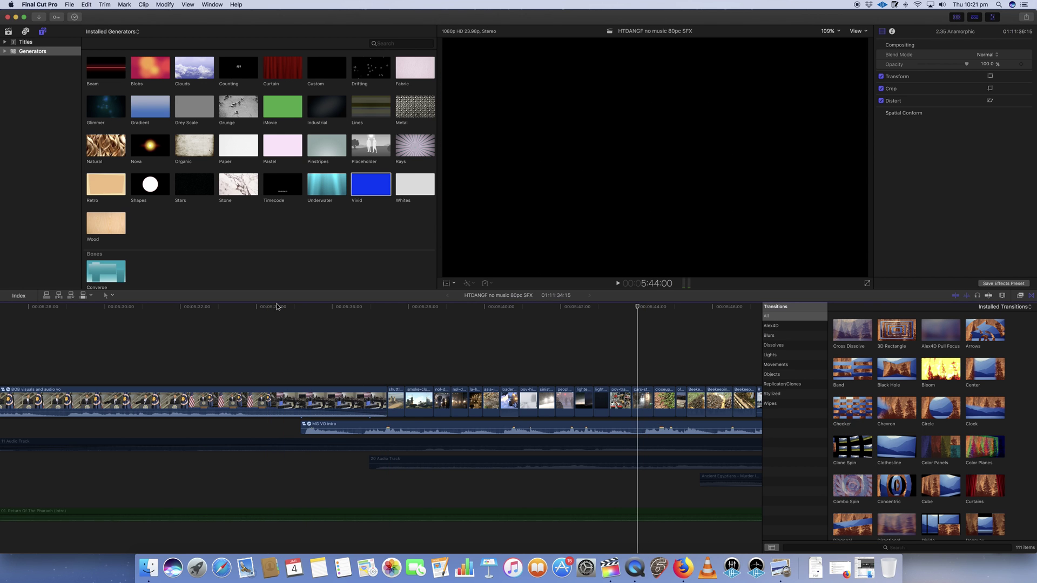
pyautogui.click(635, 567)
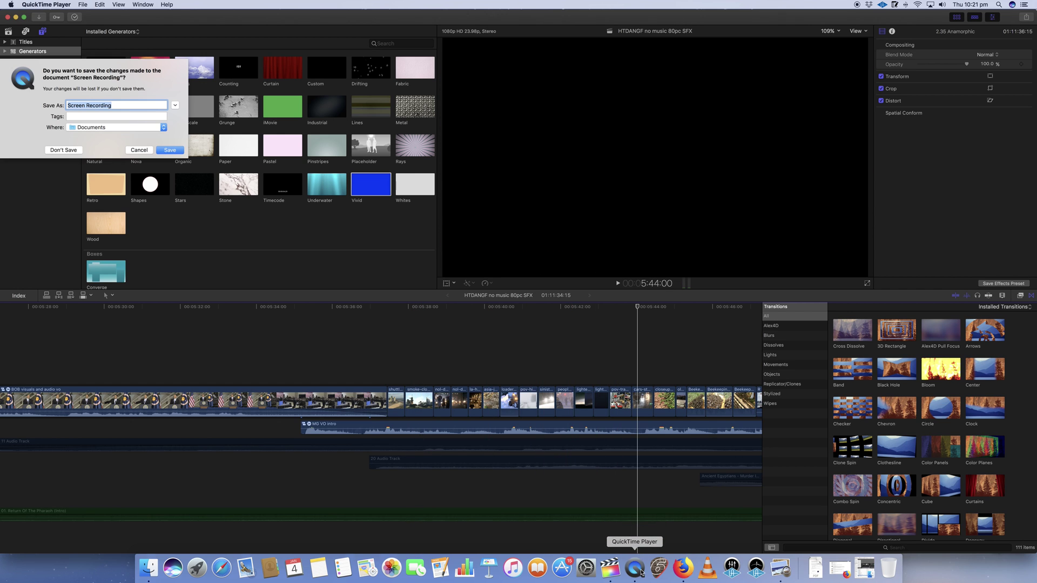